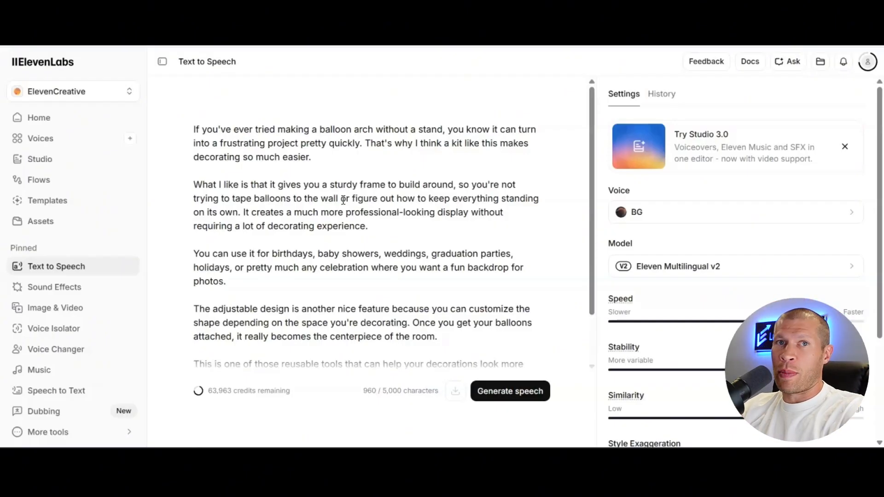
click(365, 180)
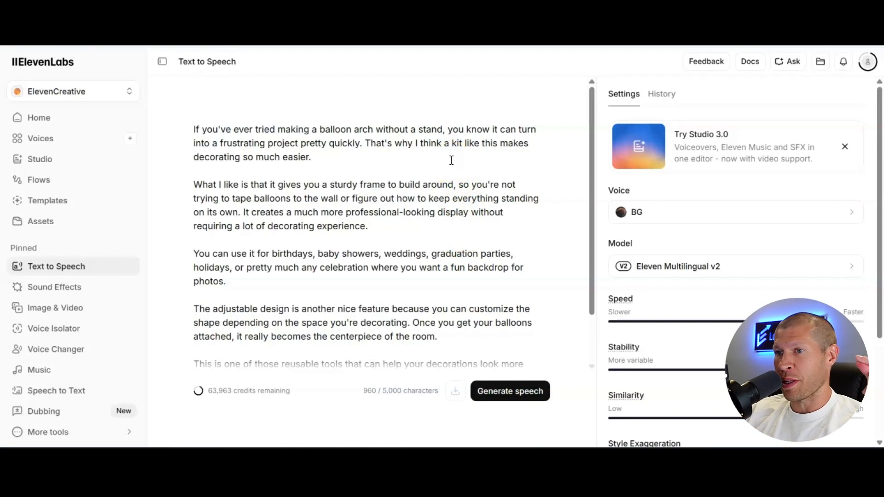
click(436, 163)
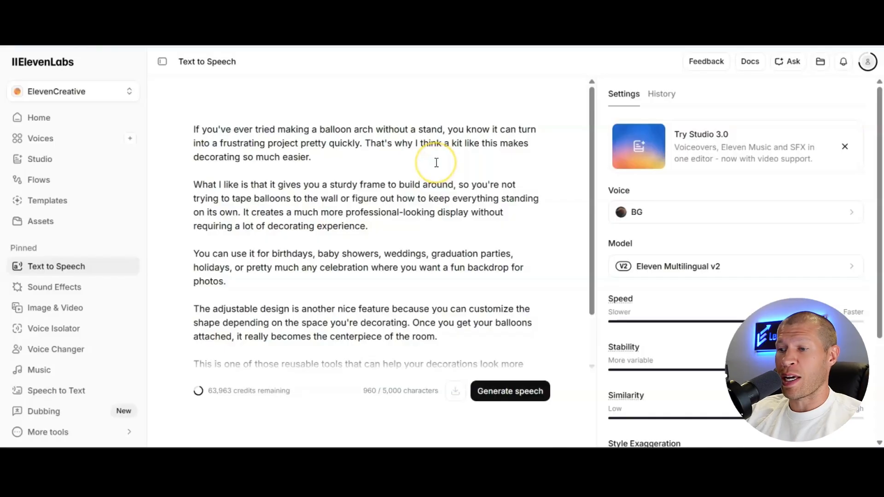
click(440, 159)
click(440, 155)
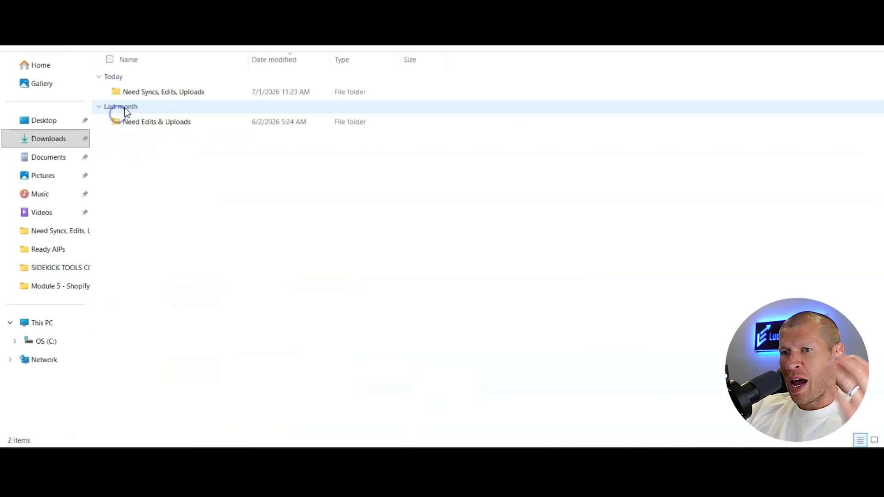
Check the AIPs folder, then bring up the Amazon listing for the brushed gold vessel sink faucet and select its title without the brand
double_click(134, 95)
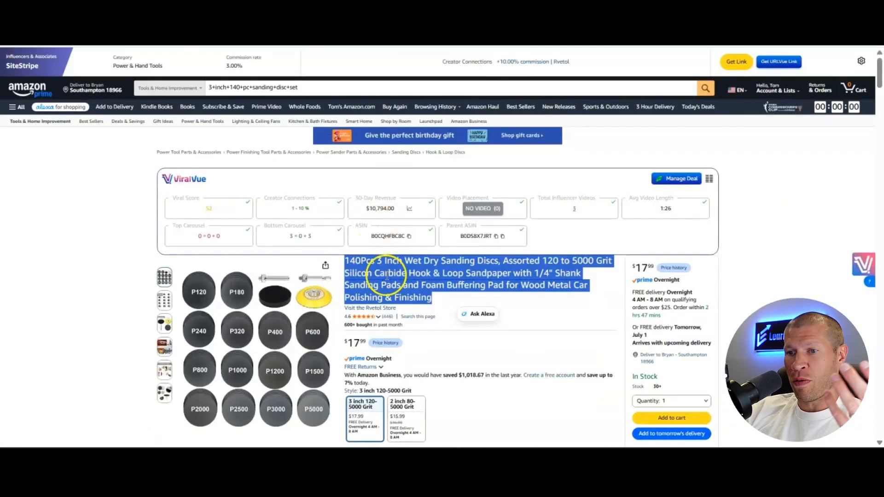
click(450, 199)
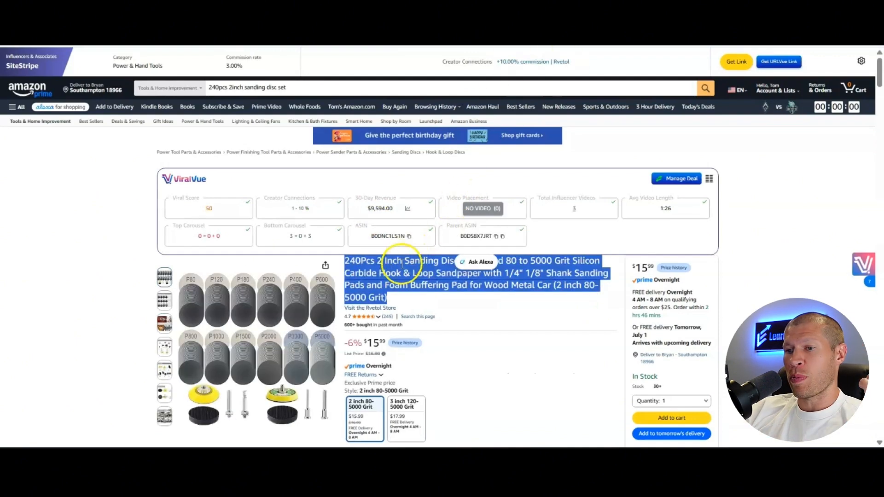
click(394, 270)
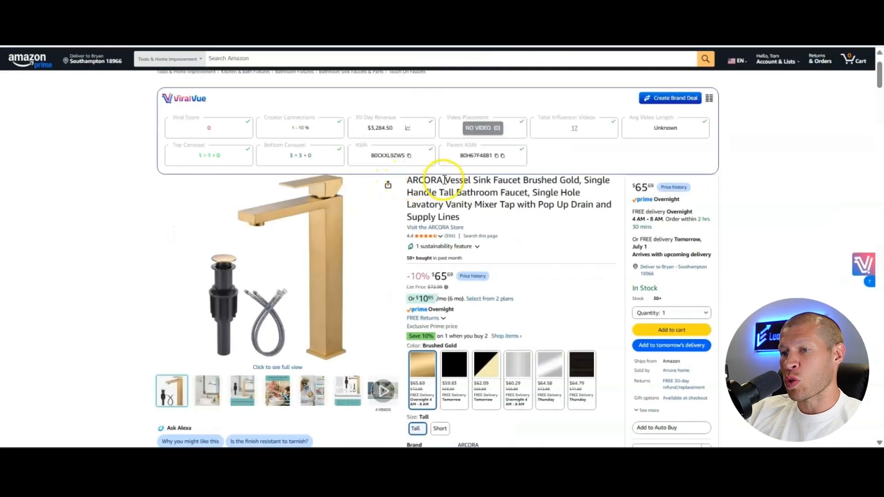
drag(444, 180, 483, 212)
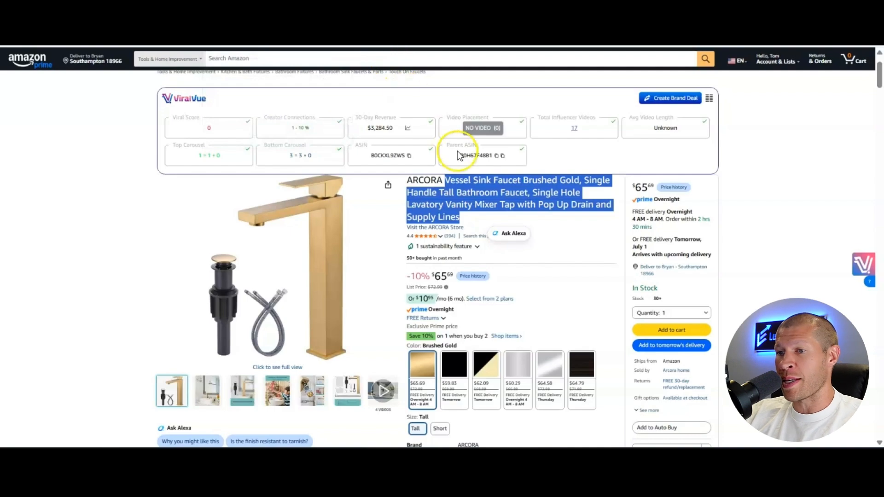
Switch to ChatGPT and open the existing "AIP voiceover scripts new" conversation
click(411, 12)
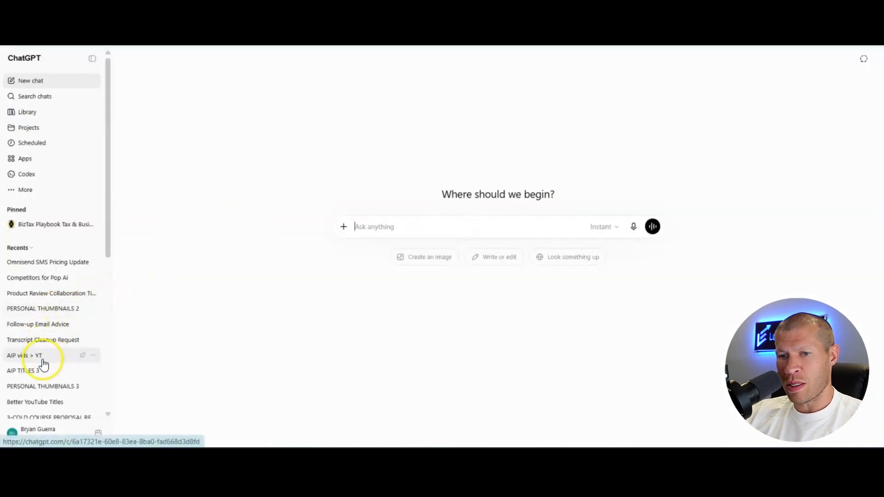
scroll(37, 338, down, 1)
scroll(37, 337, down, 2)
click(37, 308)
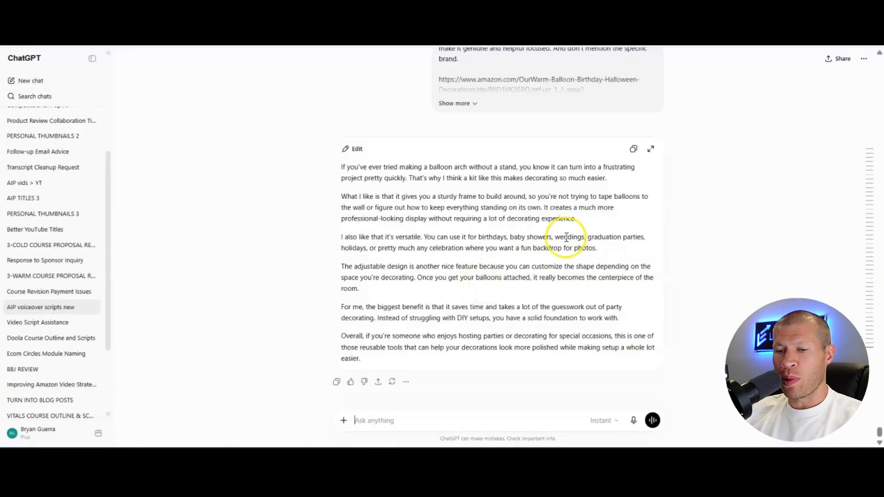
Copy the earlier "expert amazon influencer" 1-minute script prompt, without its product link, into a new message followed by a blank line
scroll(626, 177, up, 2)
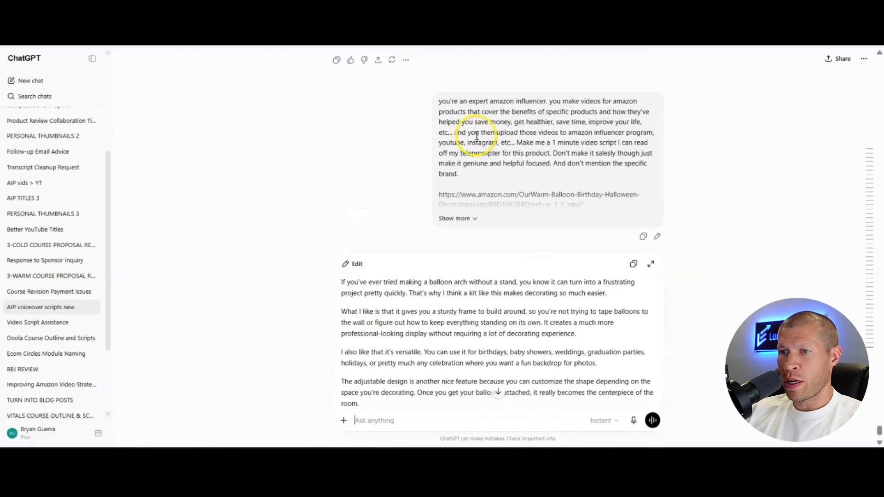
drag(439, 100, 460, 174)
key(ctrl+c)
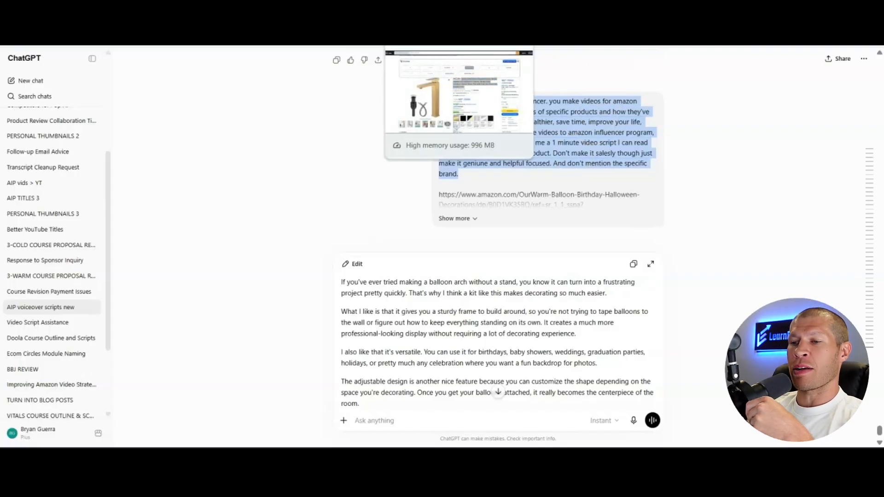
click(442, 421)
key(ctrl+v)
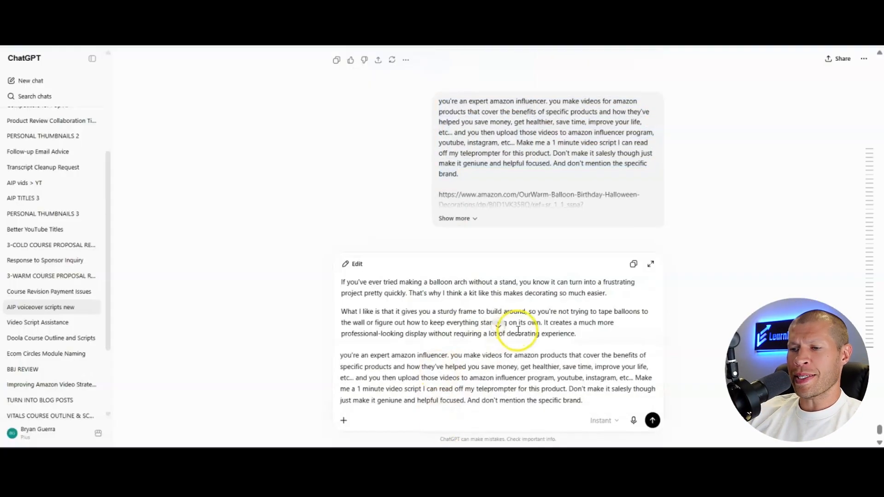
key(shift+Return)
key(shift+Return)
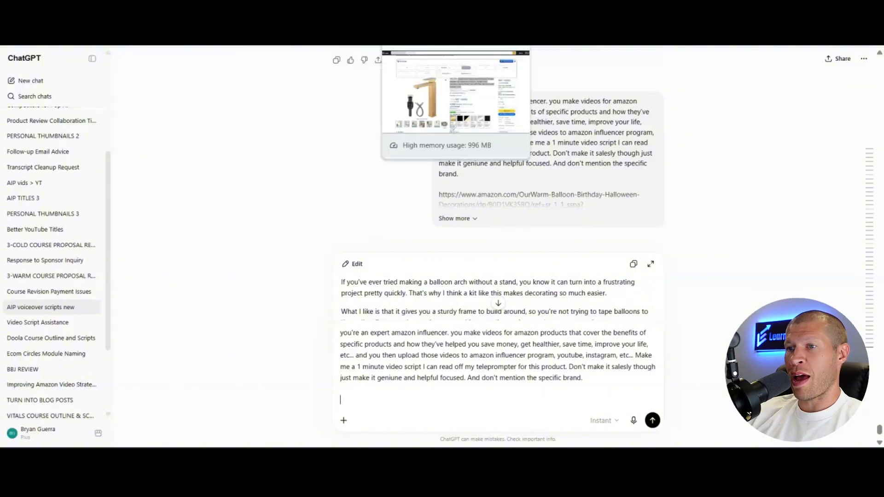
Copy the faucet title without its brand from the Amazon listing into the ChatGPT message, followed by a blank line
click(404, 14)
key(ctrl+c)
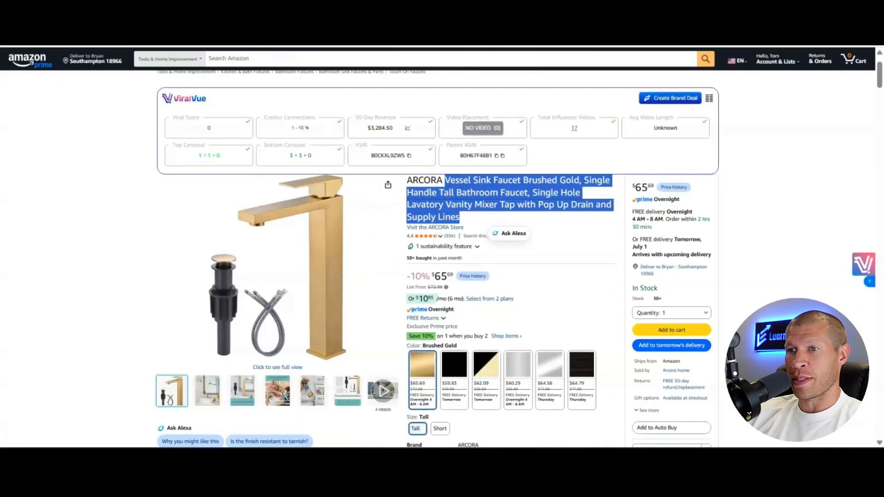
click(323, 15)
key(ctrl+v)
key(shift+Return)
key(shift+Return)
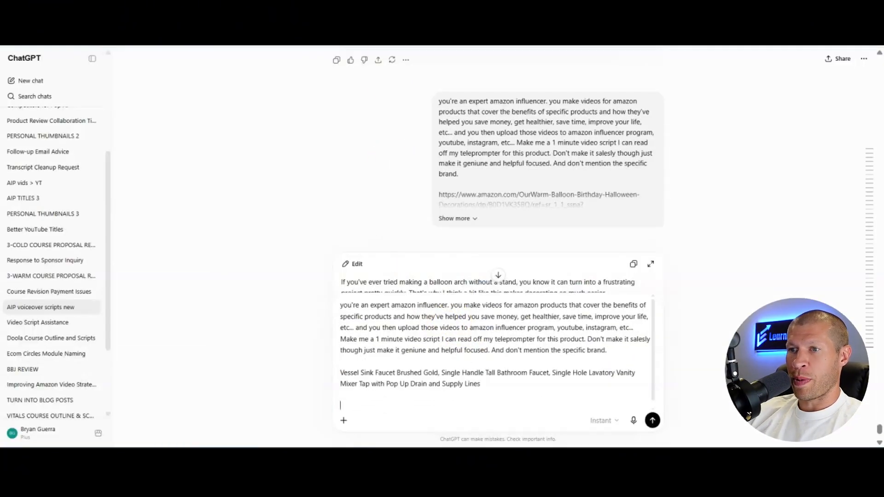
Copy the "About this item" bullet points from the Amazon faucet listing and add them to the end of the ChatGPT message
click(404, 14)
scroll(442, 322, down, 4)
drag(415, 313, 576, 261)
key(ctrl+c)
click(322, 14)
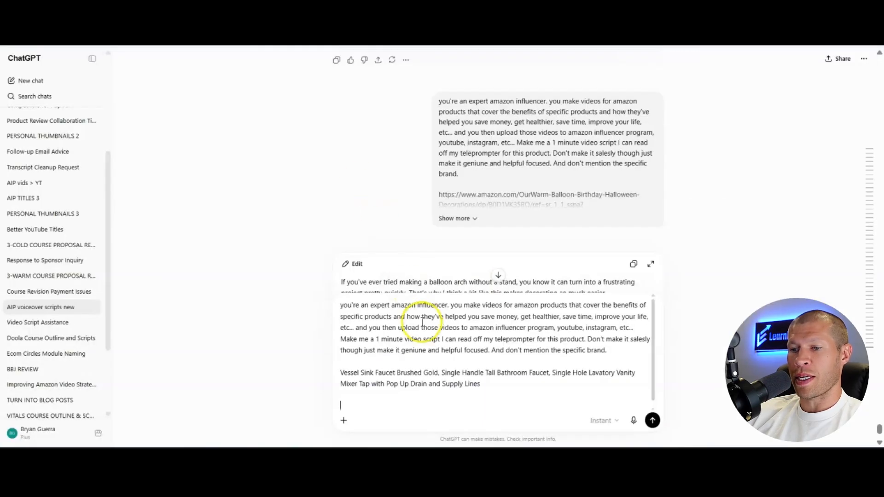
key(ctrl+v)
Review the Amazon faucet listing once more, then return to ChatGPT and send the prompt to generate the video script
click(404, 14)
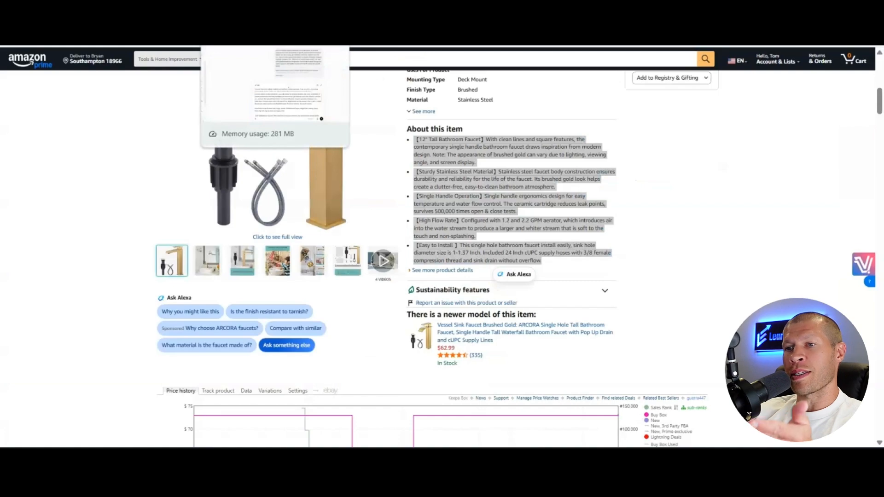
click(436, 164)
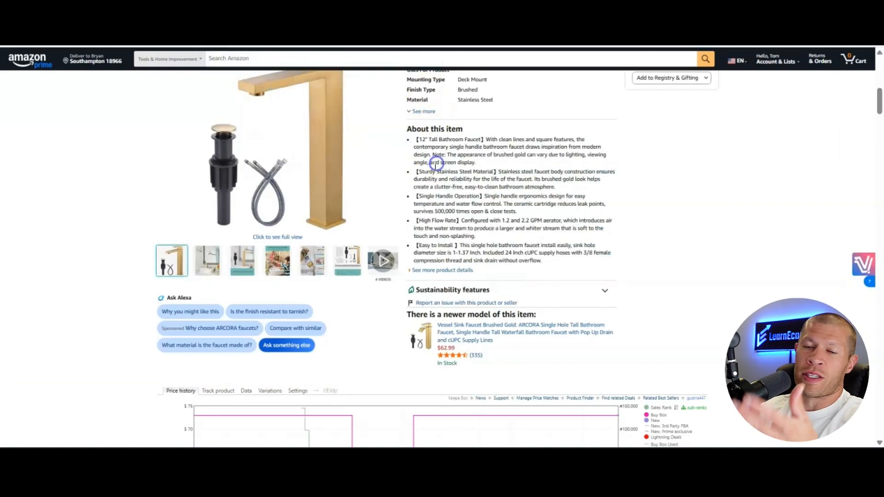
scroll(436, 165, up, 8)
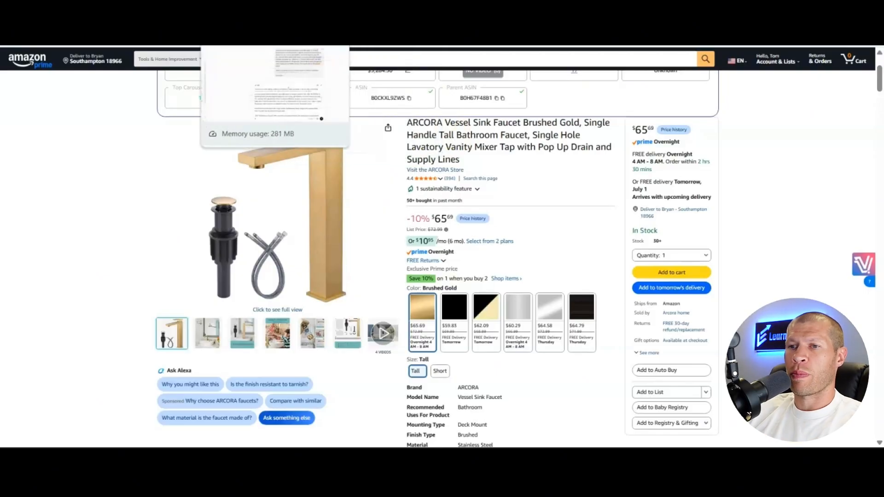
click(230, 11)
click(652, 420)
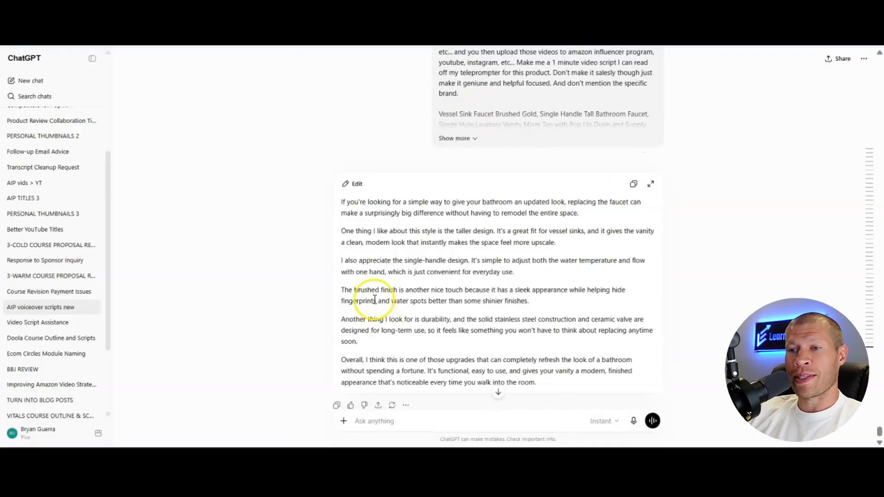
Copy the generated faucet script and replace the balloon arch script in ElevenLabs Text to Speech with it
drag(341, 202, 568, 384)
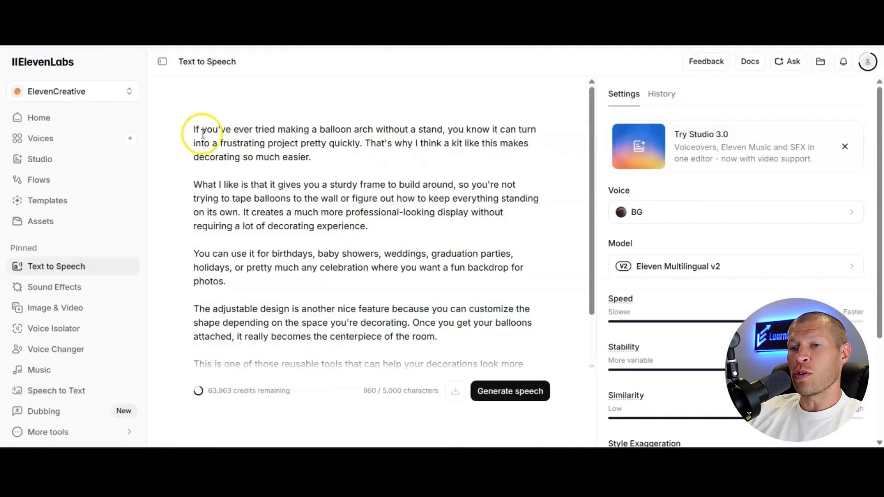
drag(194, 129, 478, 325)
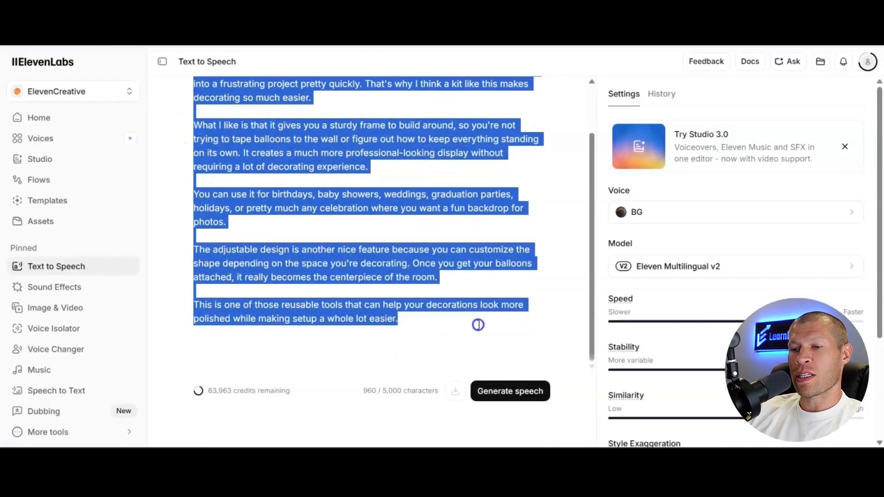
key(ctrl+v)
scroll(470, 349, up, 5)
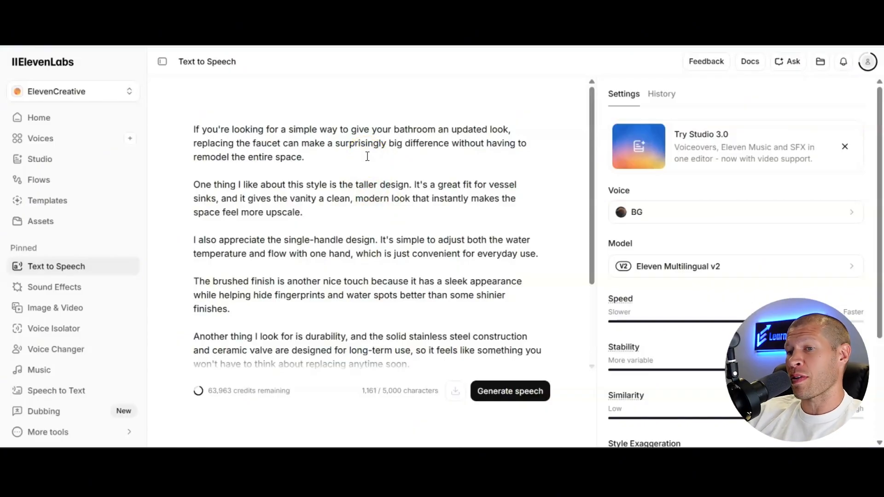
scroll(366, 159, down, 1)
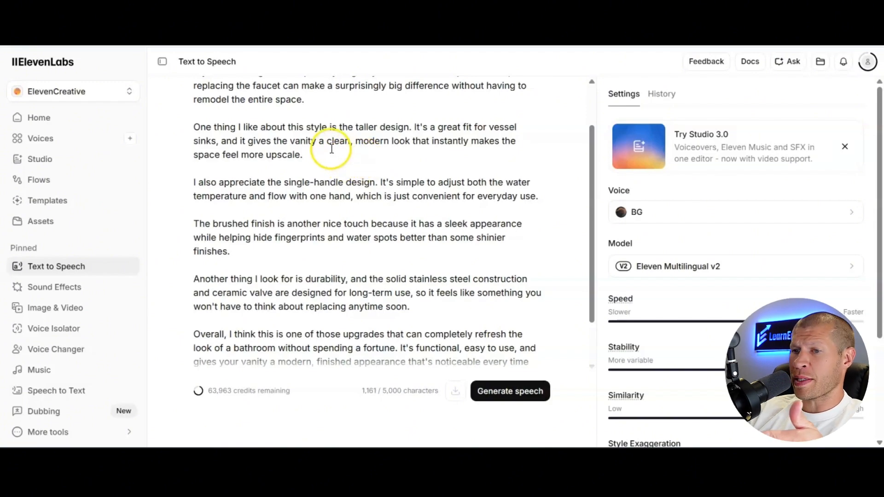
click(352, 143)
text(,)
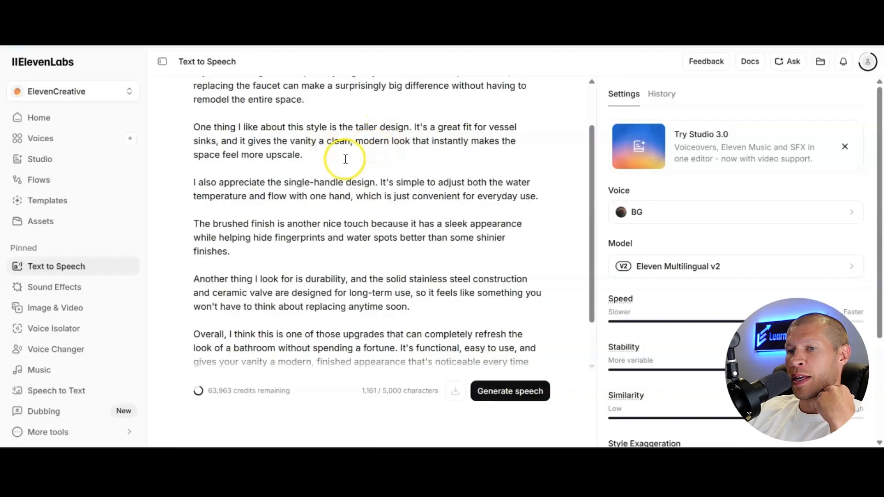
click(303, 154)
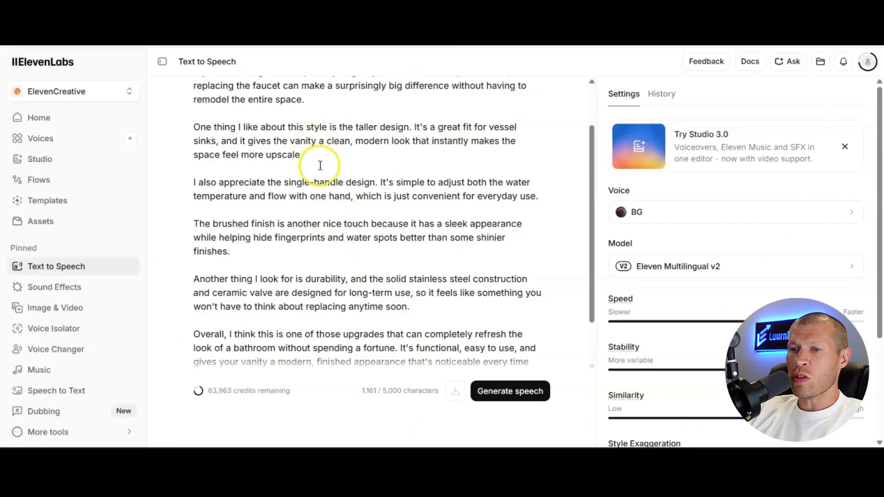
Delete the paragraph beginning "I also appreciate the single-handle design" together with its extra blank line
click(354, 166)
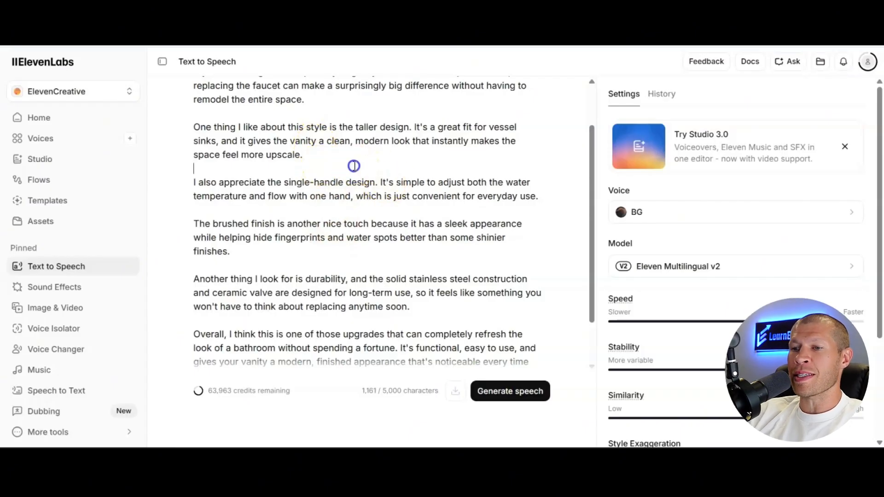
drag(354, 166, 550, 193)
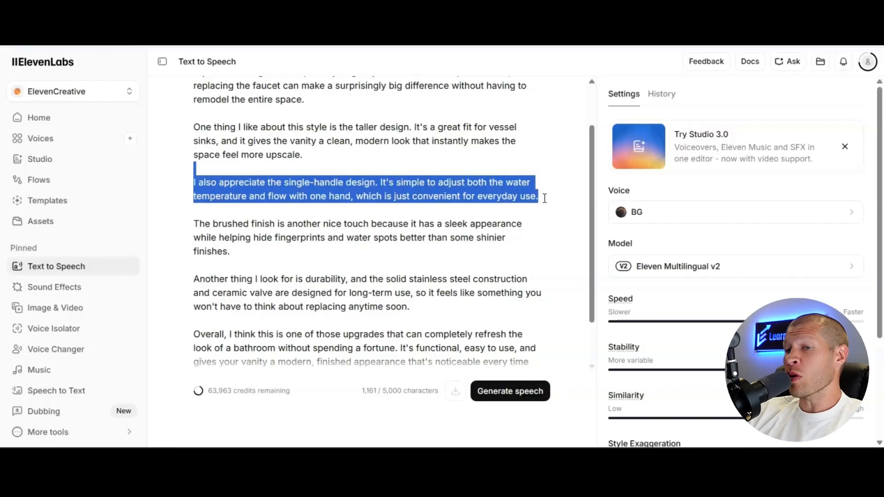
key(BackSpace)
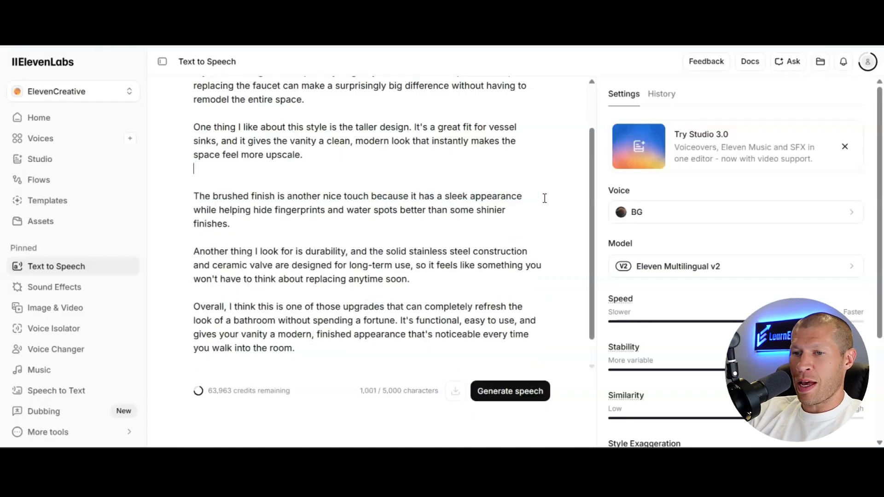
key(BackSpace)
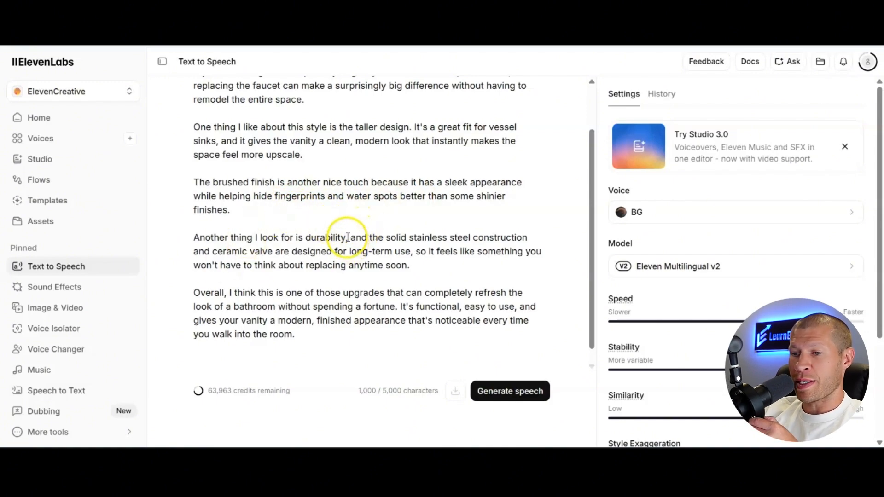
Replace the opening "Another thing I look for is durability, and" of the durability paragraph with "I also like how"
drag(347, 237, 184, 237)
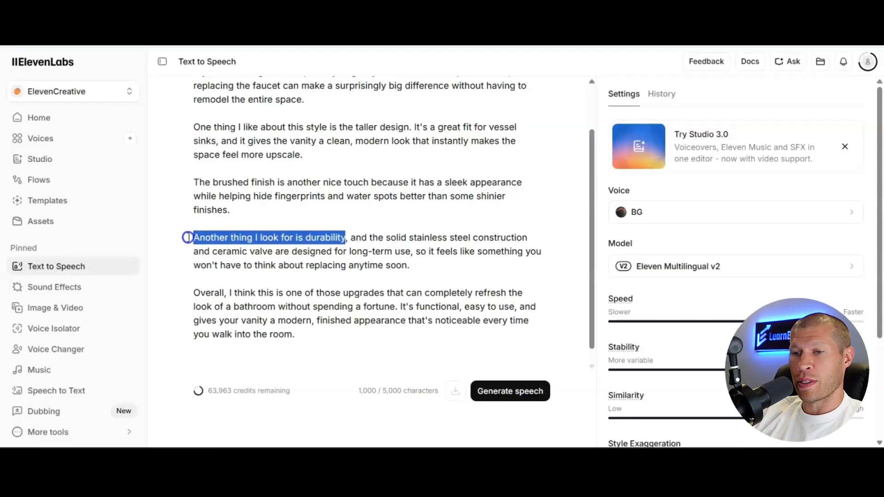
key(BackSpace)
text(I also)
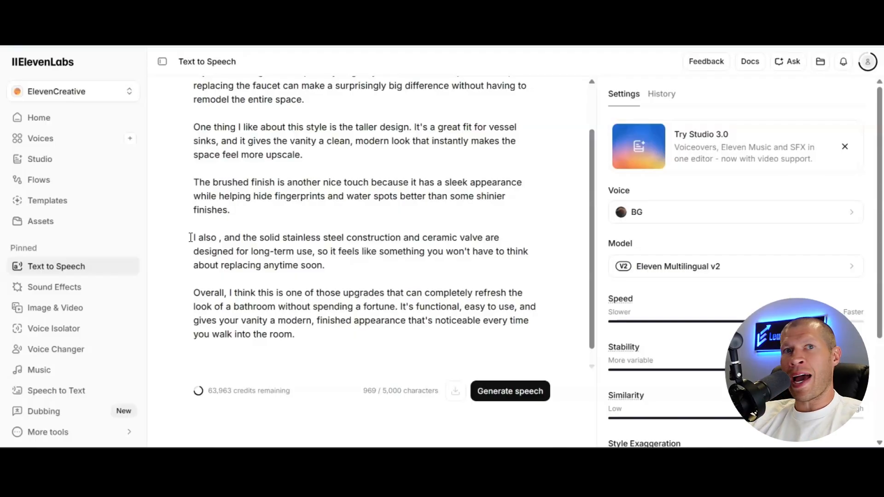
click(288, 244)
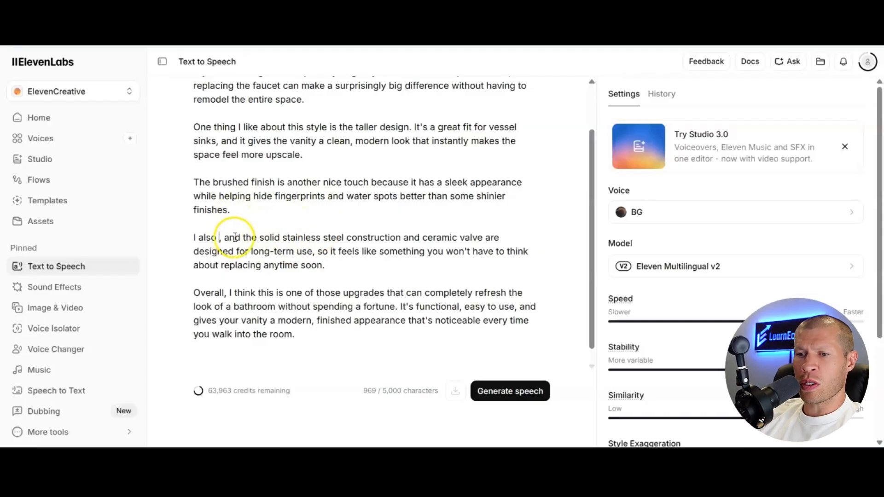
text(like)
key(Delete)
key(Delete)
key(Delete)
key(Delete)
key(Delete)
key(Delete)
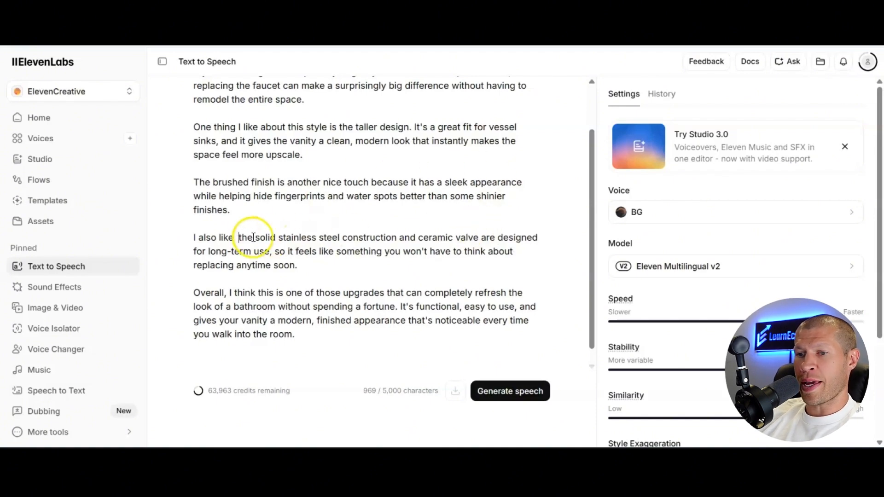
text(how)
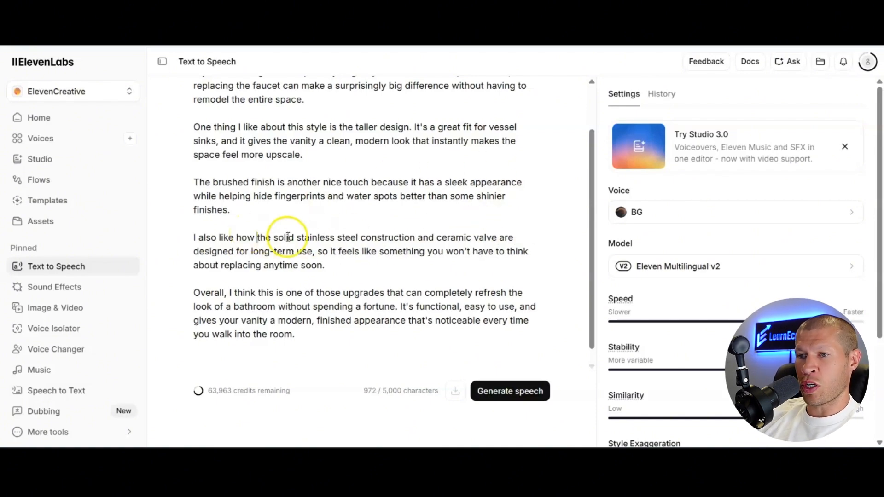
In the durability paragraph, replace ", so it feels" after "long-term use" with ". They feel" to form two sentences
click(315, 253)
key(BackSpace)
key(Delete)
key(Delete)
key(Delete)
key(Delete)
text(. They)
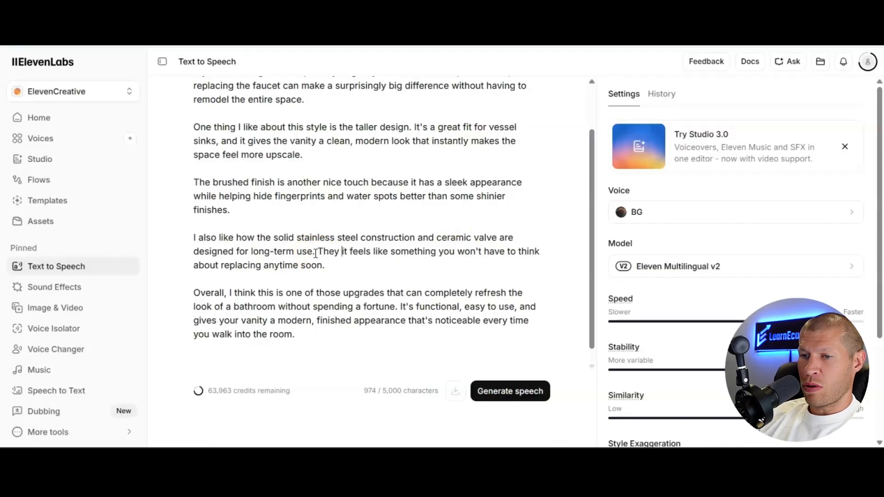
key(Delete)
key(Delete)
key(Delete)
key(Right)
key(Right)
key(Right)
key(Right)
key(Delete)
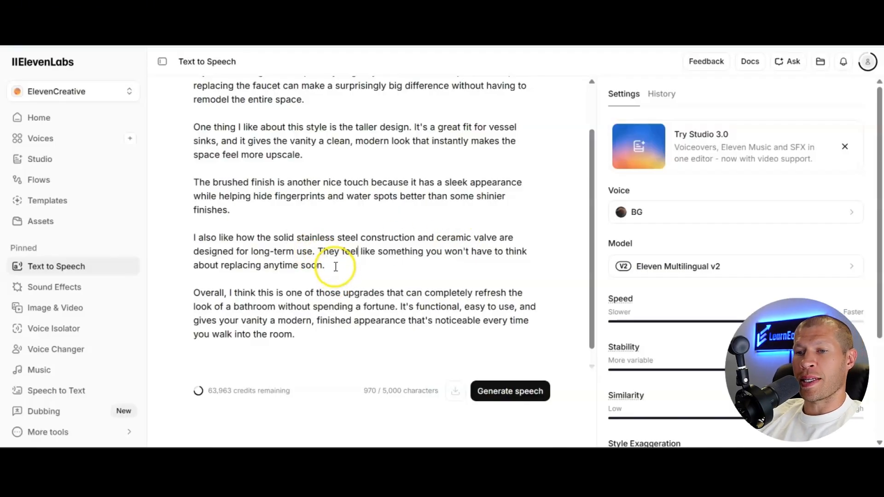
click(334, 266)
Replace the opening "Overall, I think this" of the closing paragraph with "This"
scroll(352, 227, down, 1)
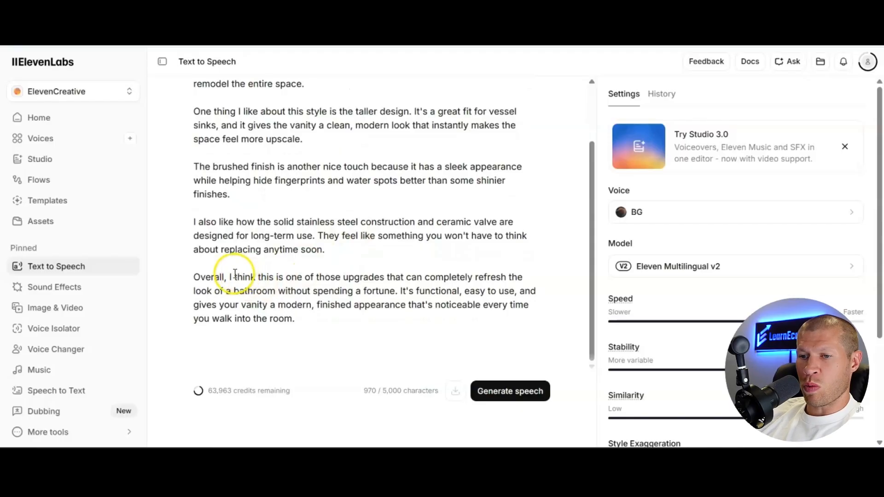
drag(232, 277, 136, 275)
key(BackSpace)
key(BackSpace)
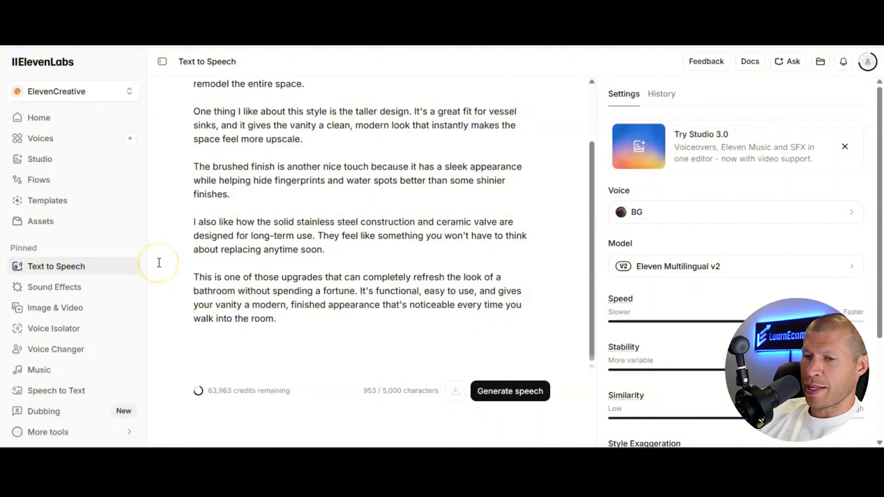
key(Delete)
text(T)
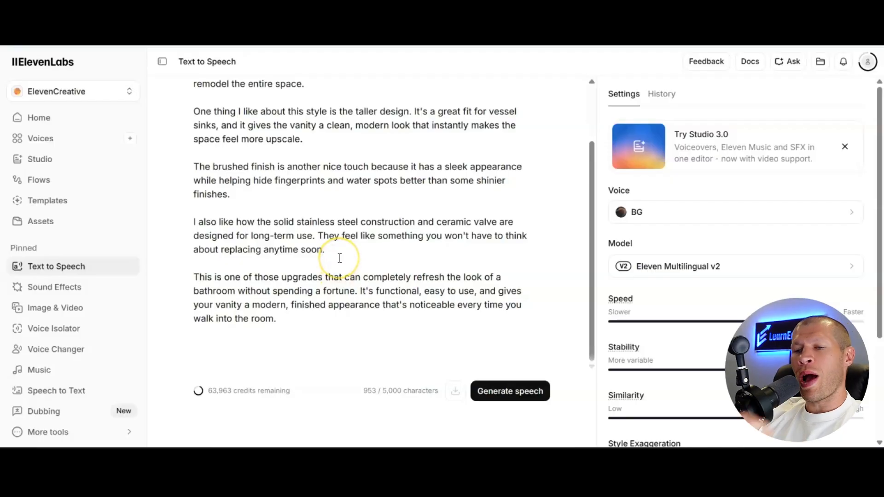
Reread the script and delete the paragraph beginning "One thing I like about this style" together with its extra blank line
scroll(340, 255, up, 2)
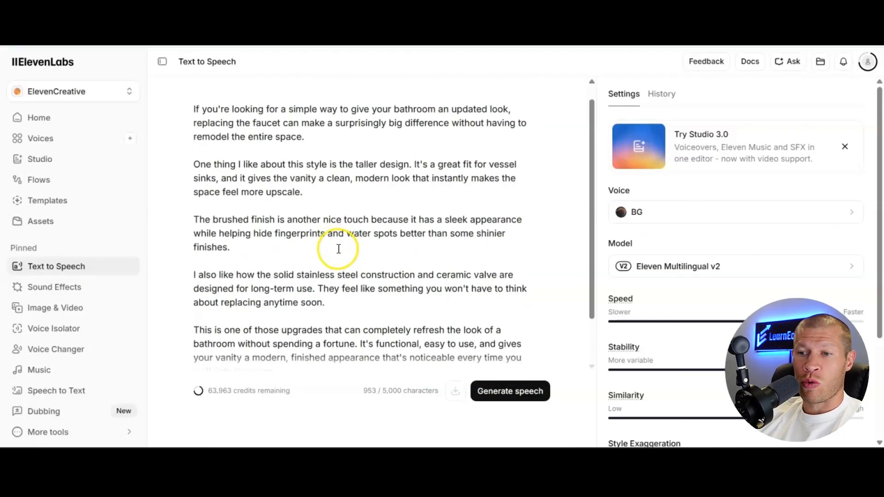
scroll(306, 338, down, 2)
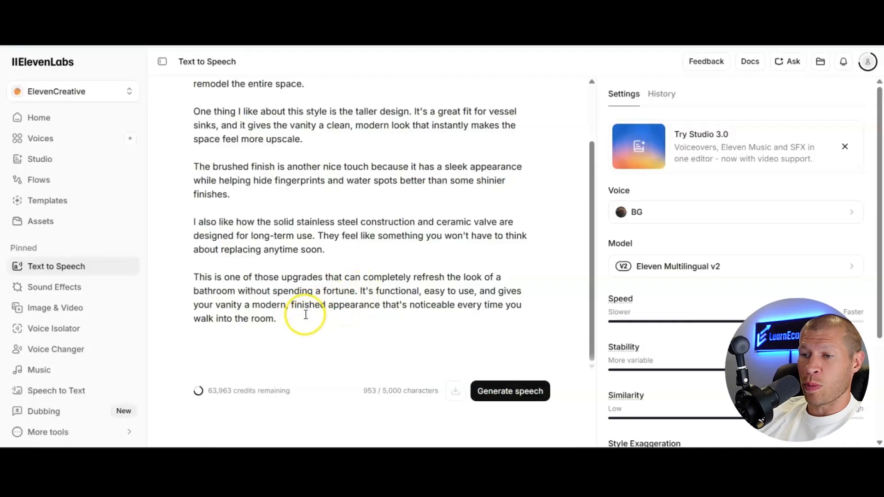
scroll(312, 309, up, 1)
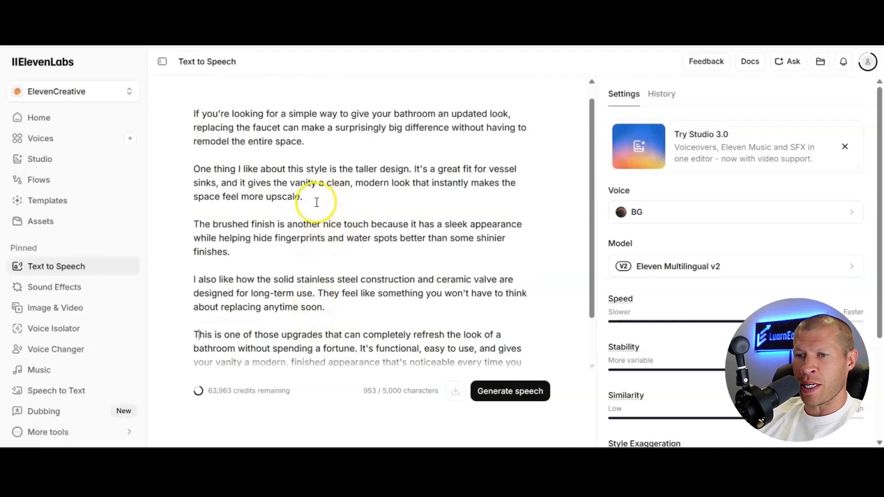
click(315, 200)
drag(315, 200, 195, 170)
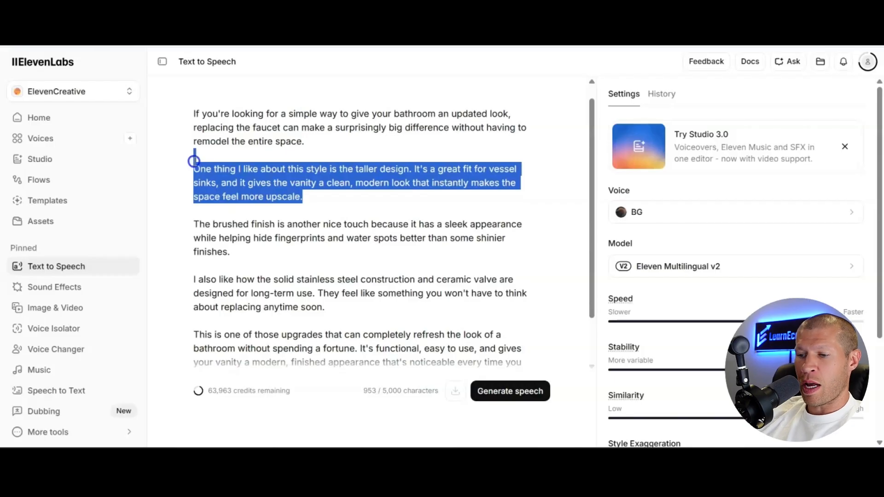
key(BackSpace)
key(BackSpace)
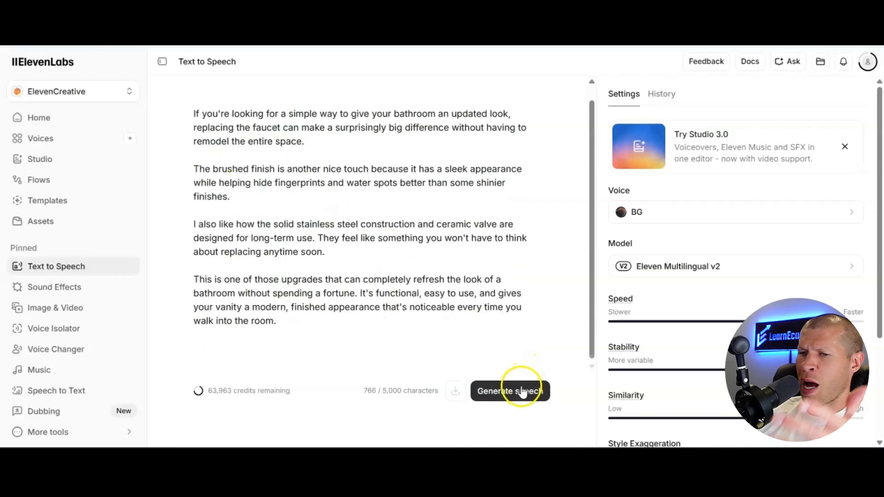
Generate the speech from the shortened faucet script with the BG voice and the Eleven Multilingual v2 model
drag(325, 315, 155, 62)
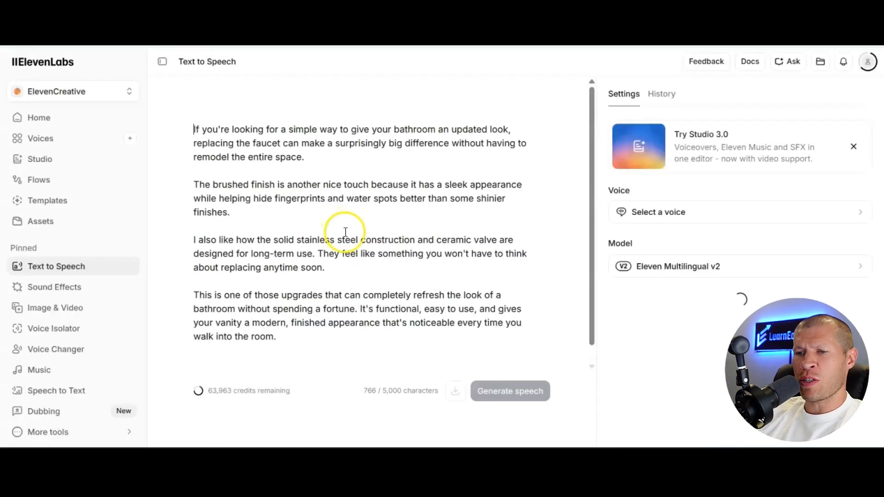
click(317, 341)
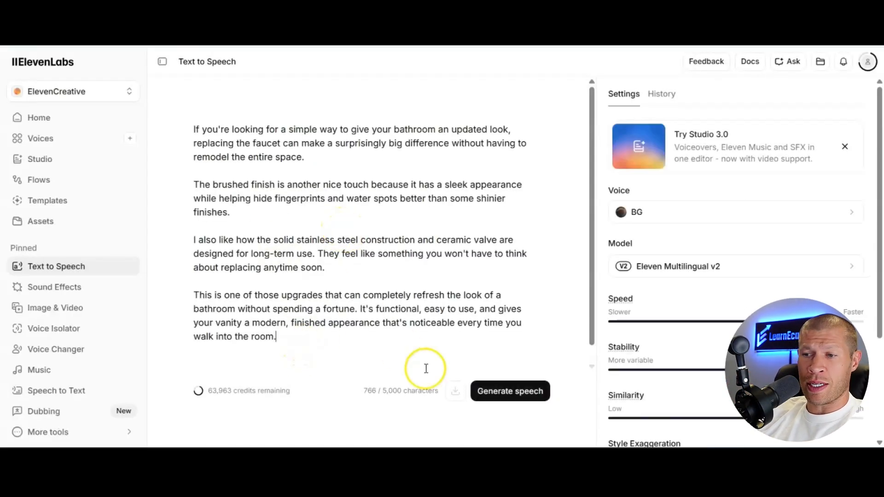
click(517, 399)
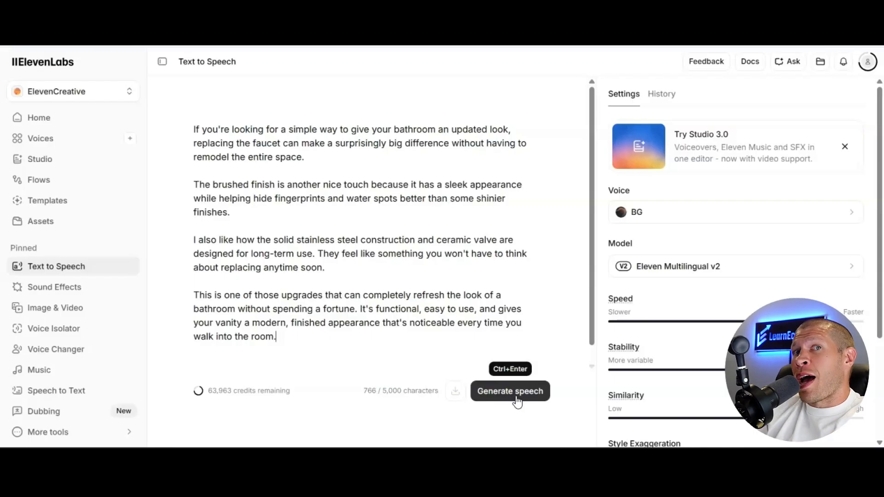
click(517, 398)
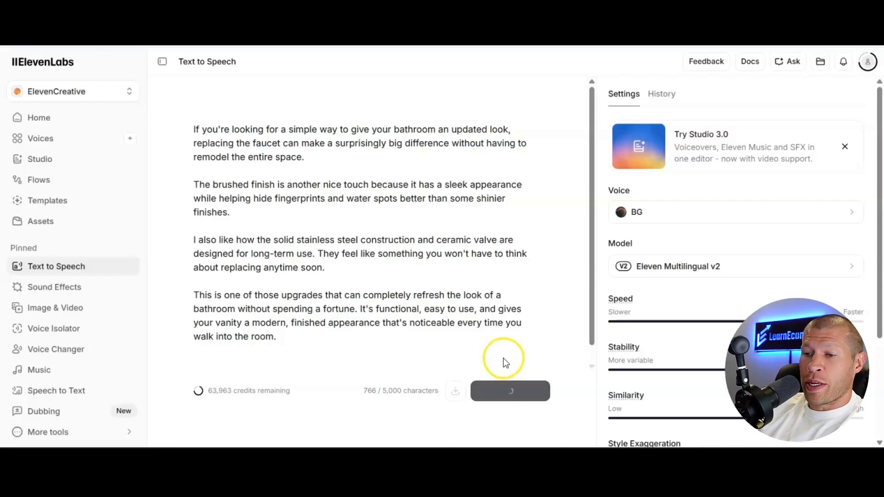
Bring up the system volume controls and listen to the generated faucet voiceover, pausing and resuming its playback
click(807, 461)
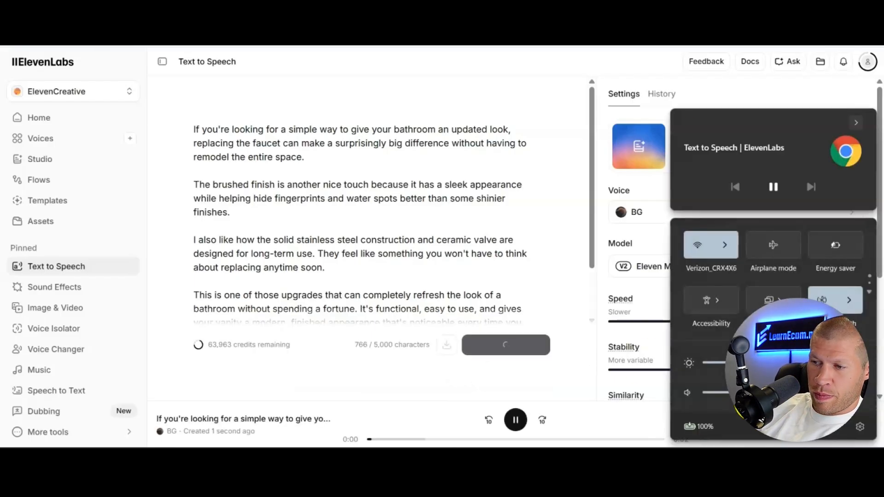
drag(306, 199, 302, 198)
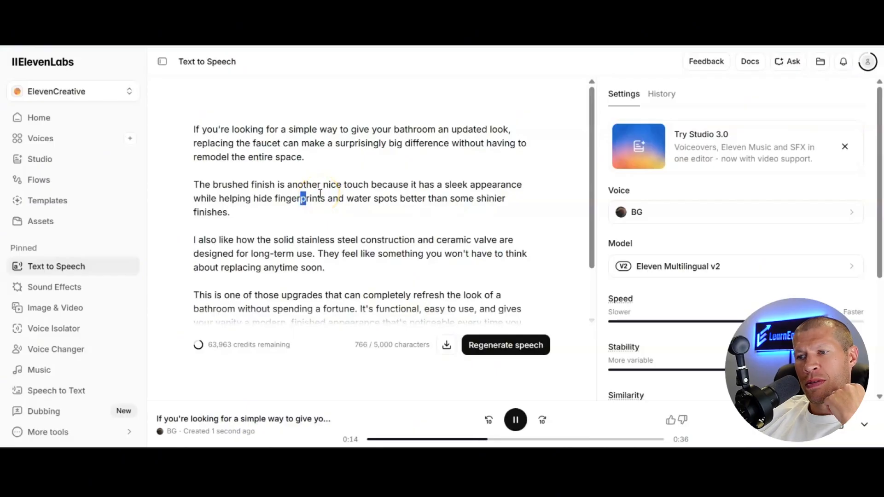
click(516, 420)
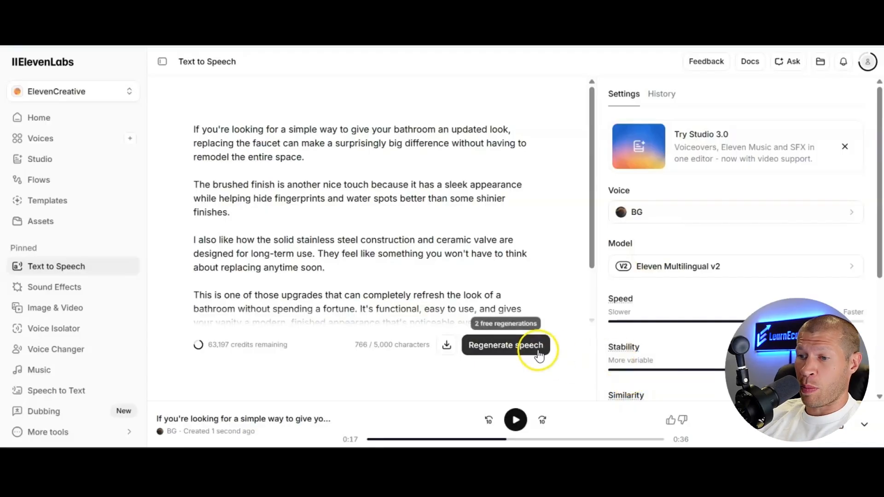
click(510, 420)
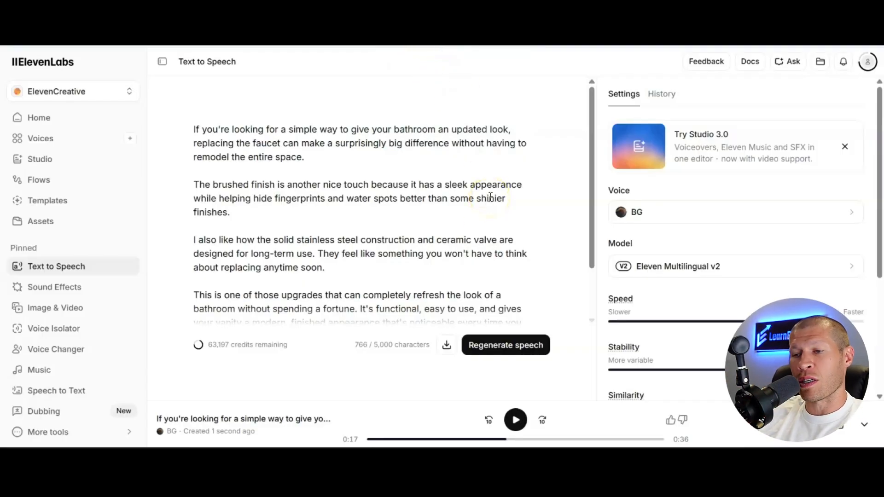
click(515, 419)
Download the generated faucet voiceover as an MP3 file
scroll(365, 190, down, 2)
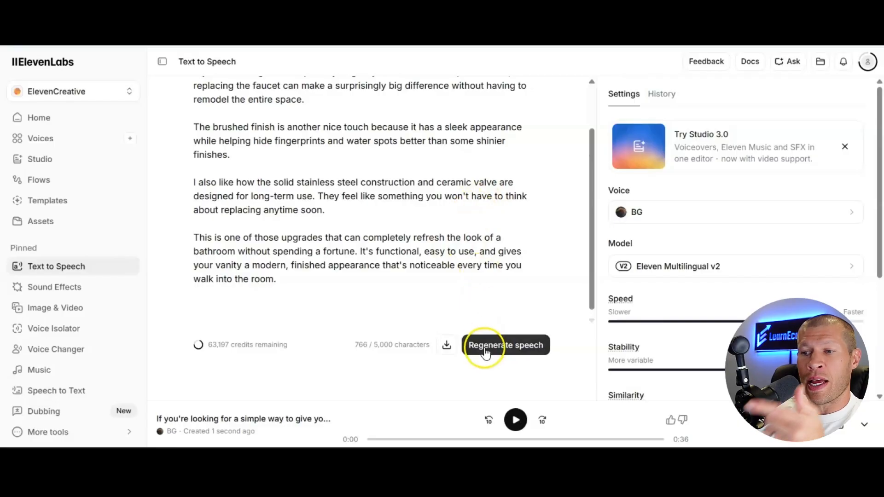
click(833, 428)
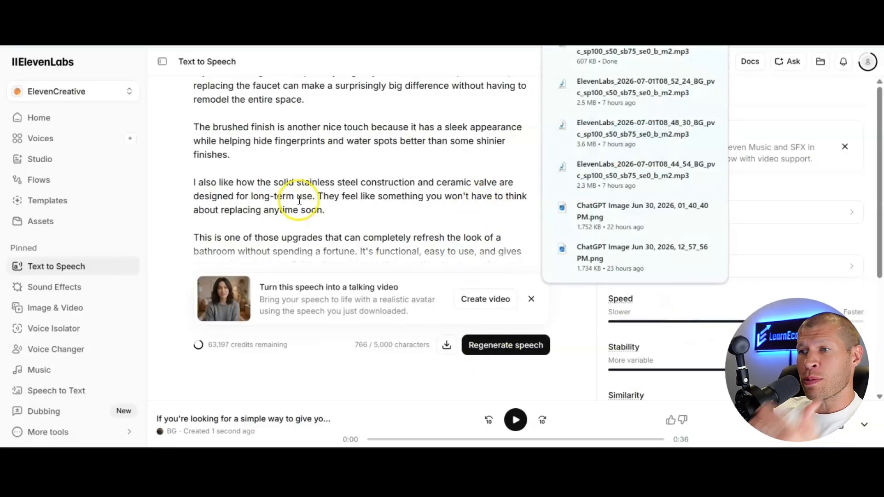